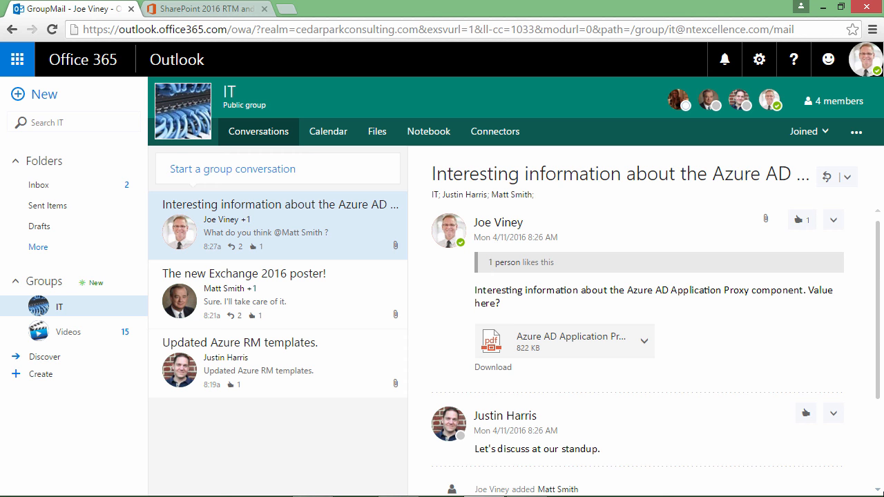
Step: Read the Future of SharePoint virtual event and SharePoint Server 2016 resources sections of the Office Blogs article
{"action": "key", "text": "ctrl+Tab"}
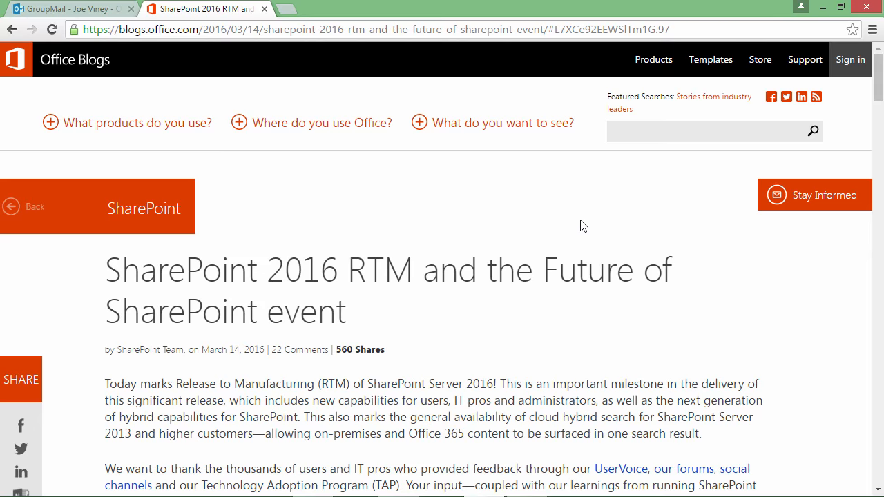
{"action": "scroll", "coordinate": [581, 221], "scroll_direction": "down", "scroll_amount": 15}
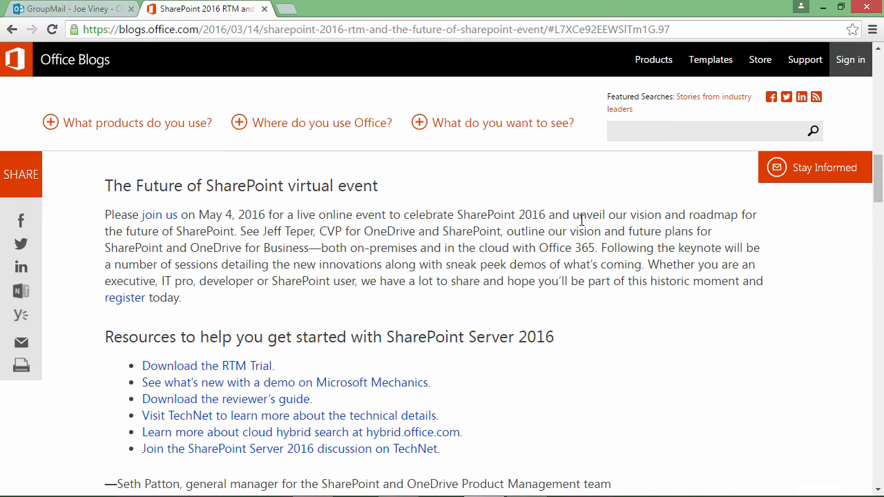
{"action": "scroll", "coordinate": [581, 220], "scroll_direction": "down", "scroll_amount": 1}
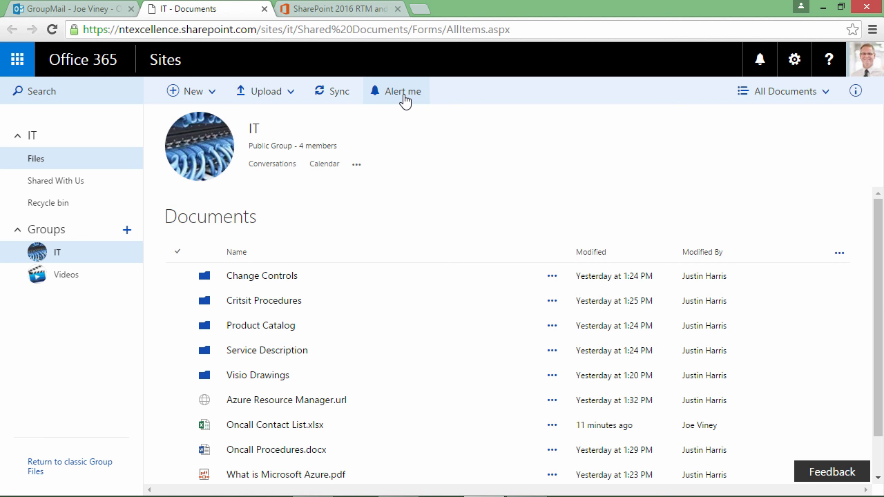
Step: Create an e-mail alert for the IT group's Documents library covering all changes, with notifications sent immediately
{"action": "left_click", "coordinate": [403, 93]}
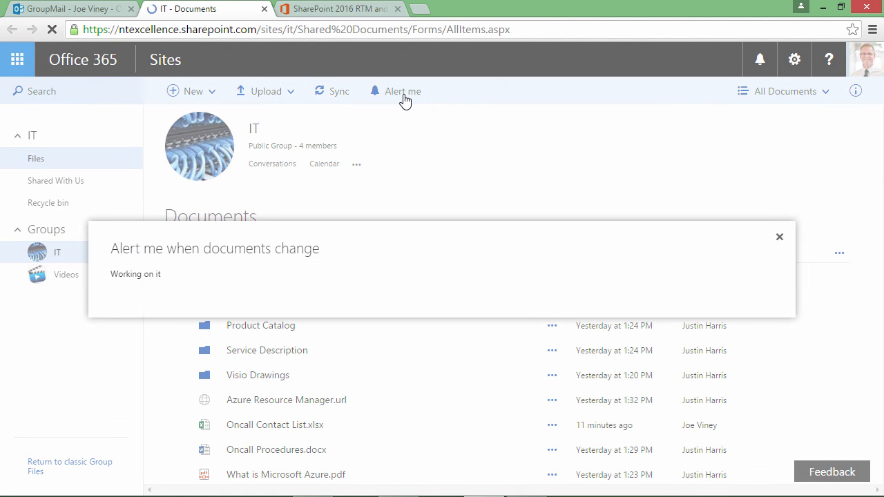
{"action": "left_click", "coordinate": [409, 178]}
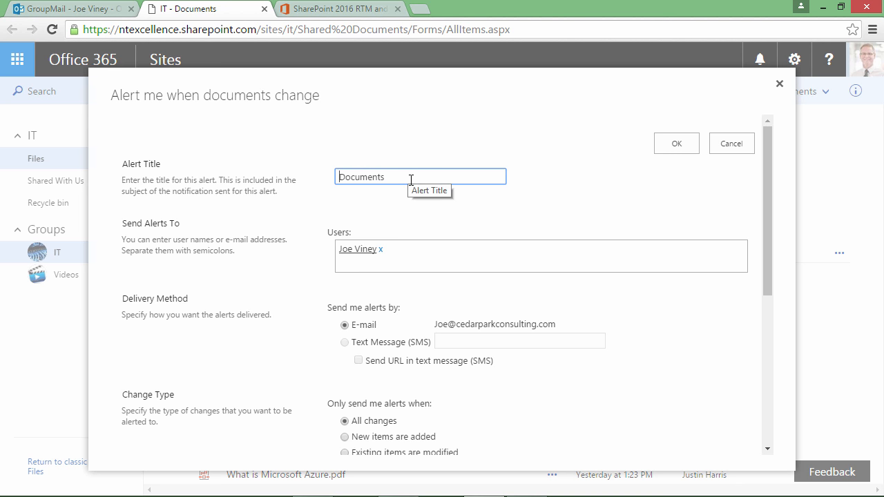
{"action": "scroll", "coordinate": [408, 207], "scroll_direction": "down", "scroll_amount": 1}
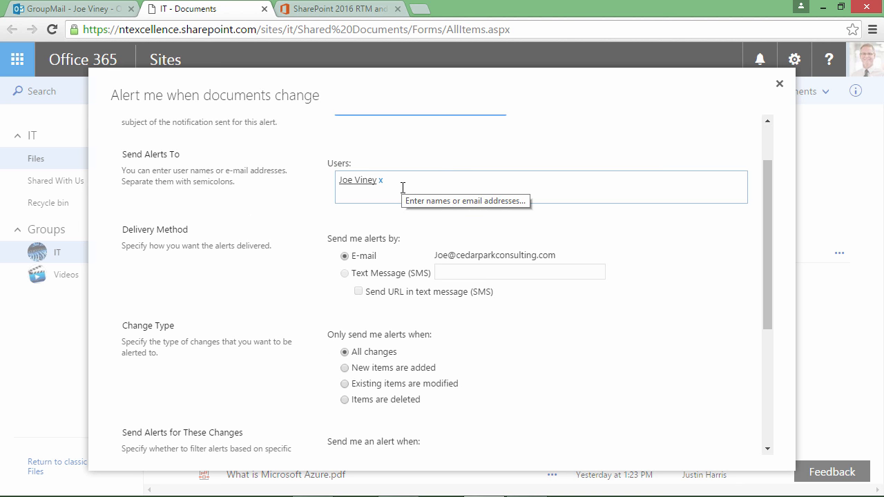
{"action": "scroll", "coordinate": [404, 190], "scroll_direction": "down", "scroll_amount": 2}
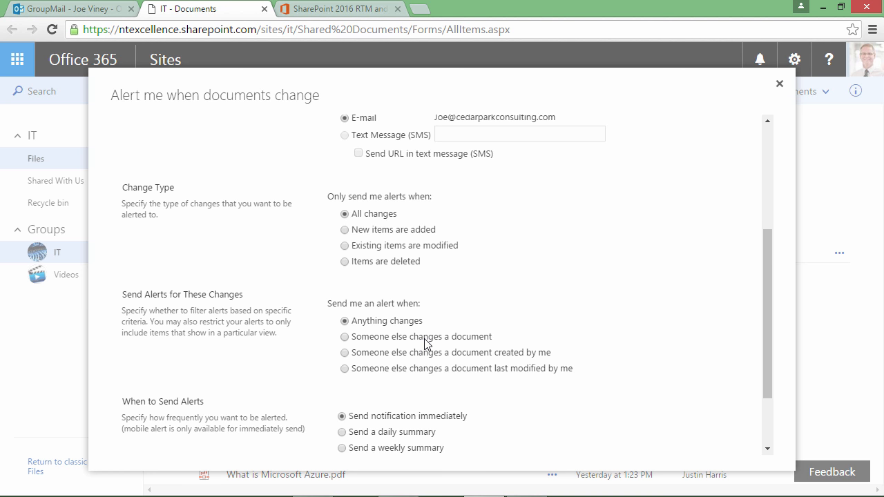
{"action": "scroll", "coordinate": [439, 343], "scroll_direction": "down", "scroll_amount": 3}
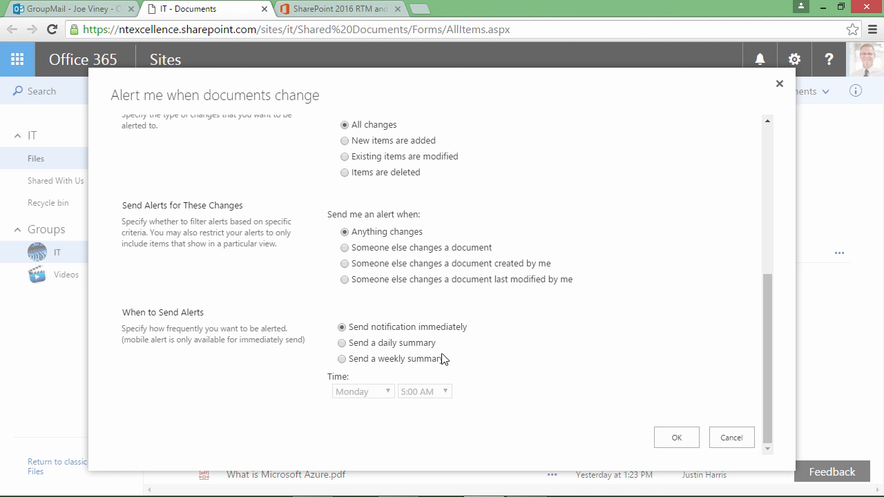
{"action": "left_click", "coordinate": [684, 440]}
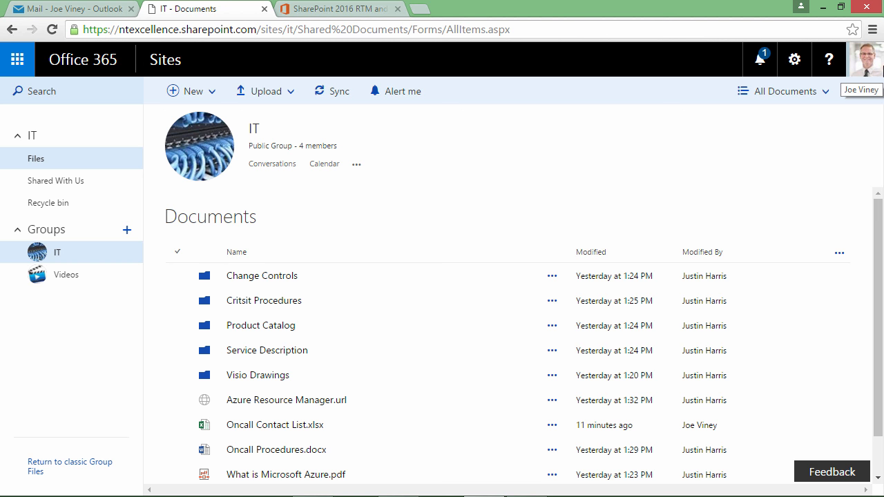
Step: Create an immediate e-mail alert for any change to Oncall Contact List.xlsx, and open the file's change notification in the Outlook inbox
{"action": "left_click", "coordinate": [275, 425]}
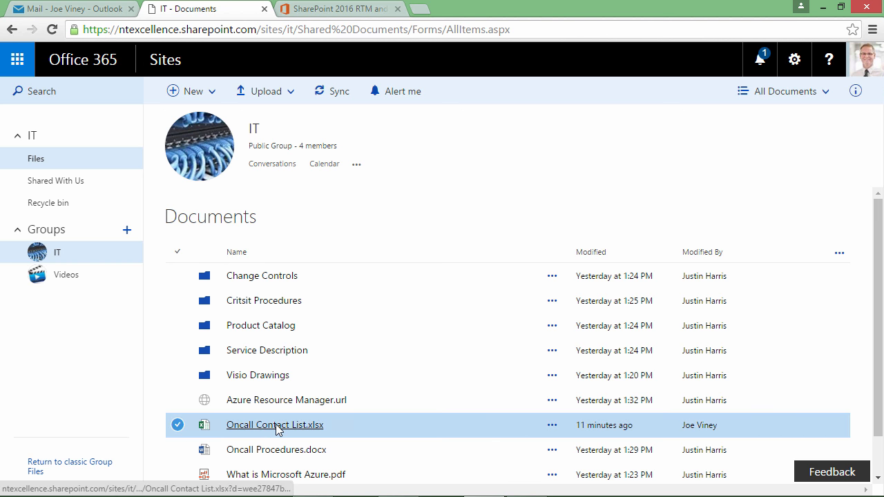
{"action": "right_click", "coordinate": [275, 424]}
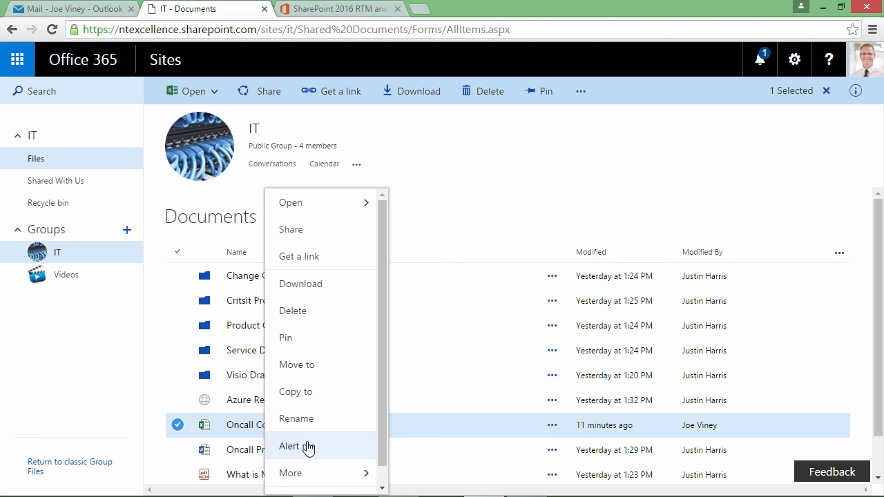
{"action": "left_click", "coordinate": [308, 446]}
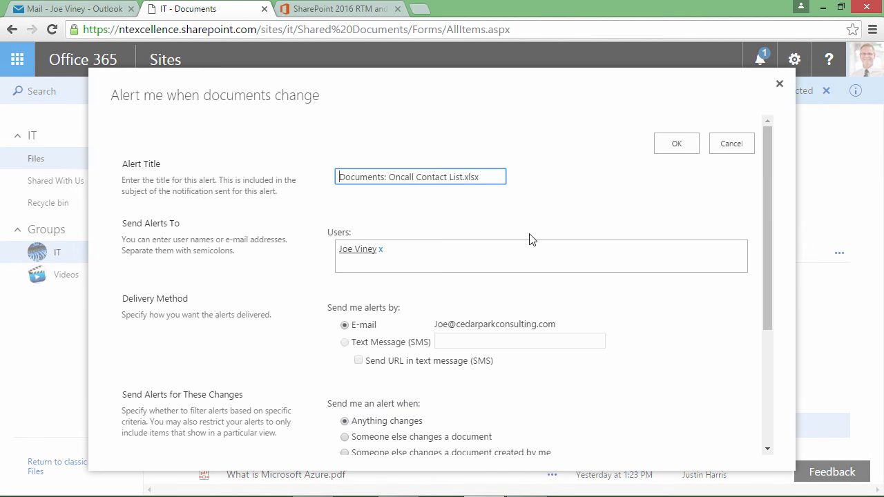
{"action": "scroll", "coordinate": [629, 197], "scroll_direction": "down", "scroll_amount": 2}
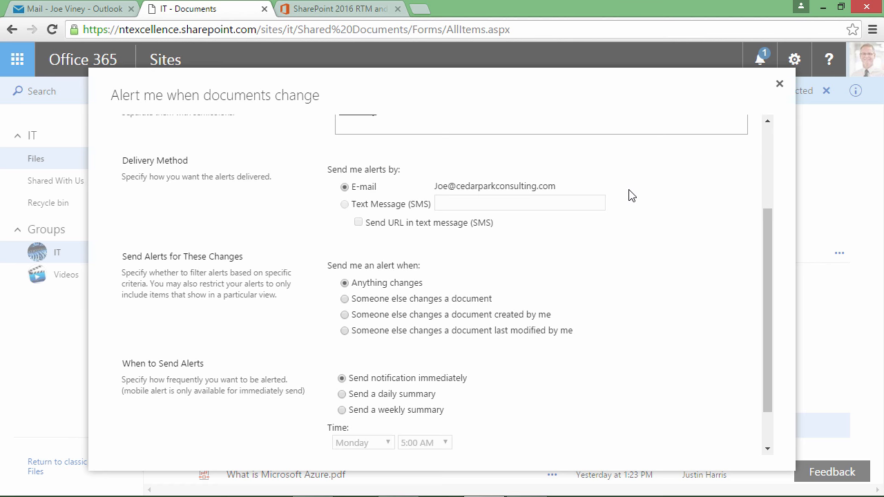
{"action": "scroll", "coordinate": [629, 197], "scroll_direction": "down", "scroll_amount": 1}
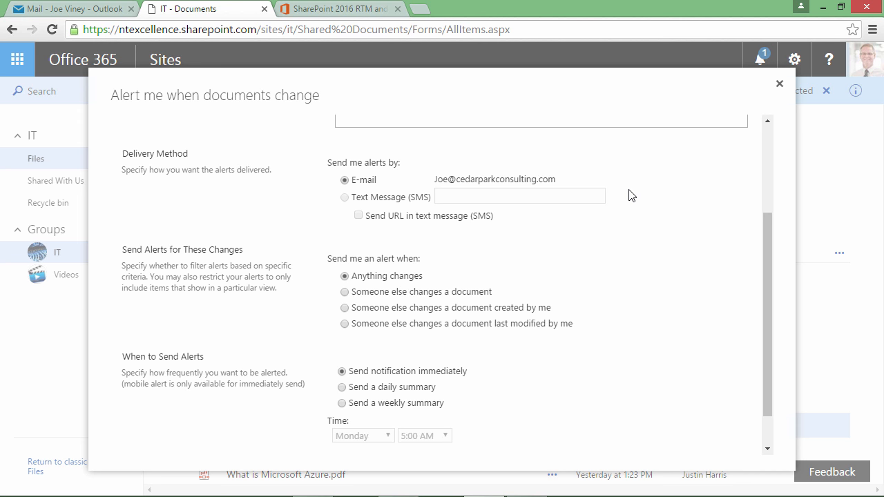
{"action": "left_click", "coordinate": [668, 440]}
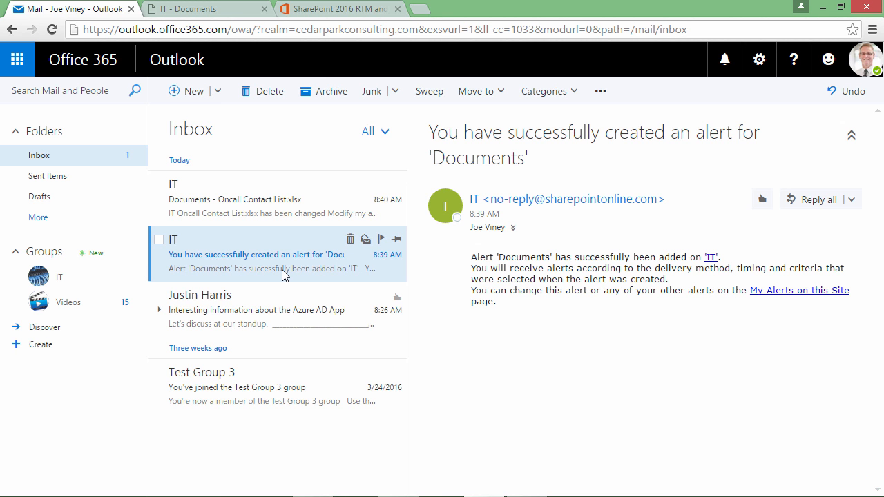
{"action": "left_click", "coordinate": [288, 211]}
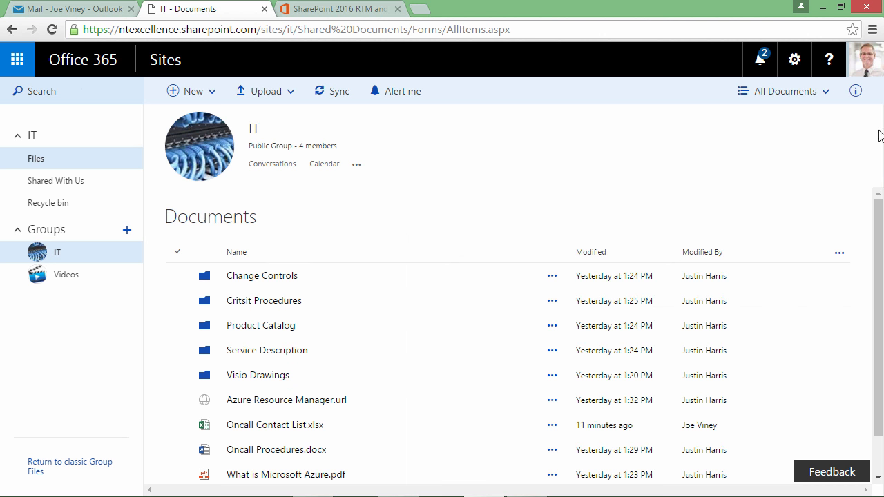
Step: Review the column, sort and filter settings of the library's All Documents view, leaving without saving
{"action": "left_click", "coordinate": [811, 100]}
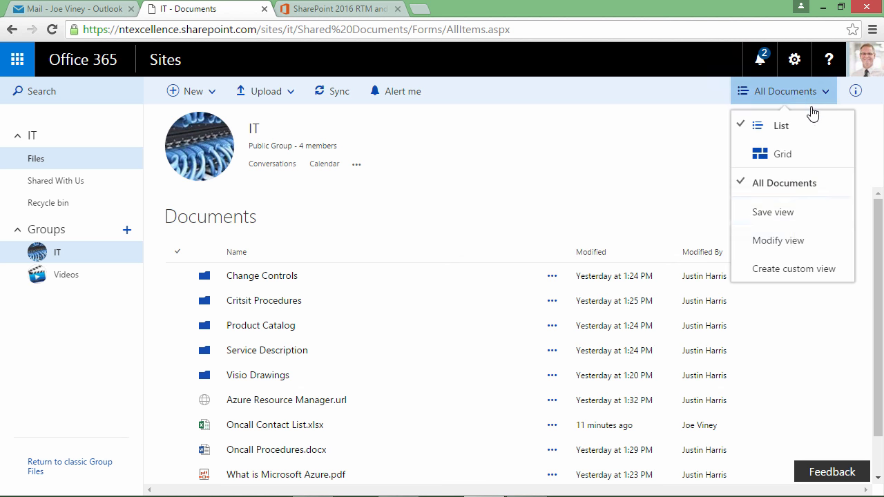
{"action": "left_click", "coordinate": [793, 245]}
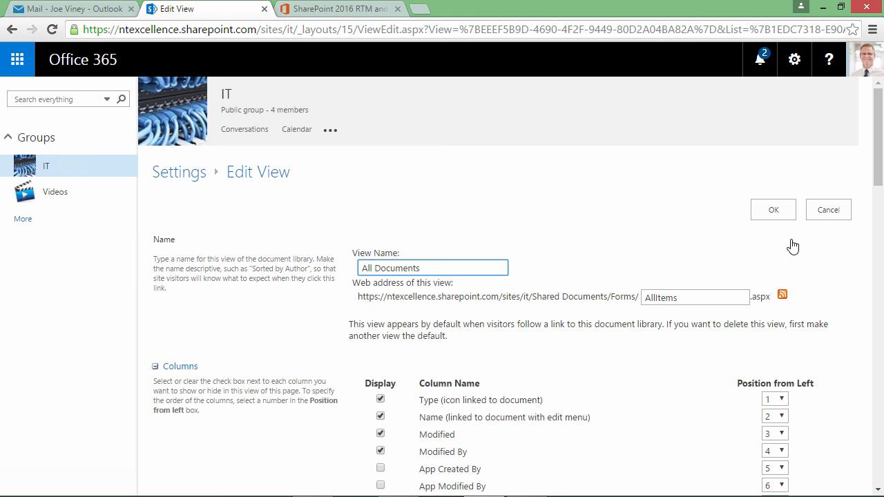
{"action": "scroll", "coordinate": [707, 298], "scroll_direction": "down", "scroll_amount": 15}
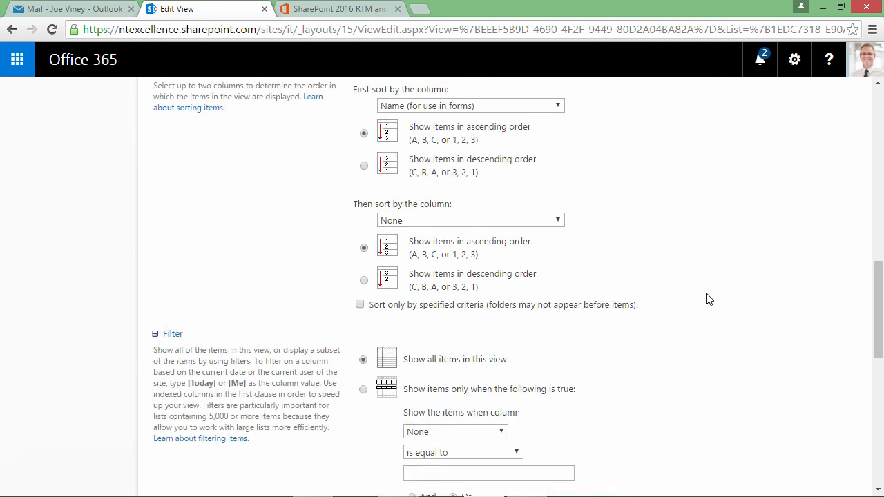
{"action": "scroll", "coordinate": [706, 298], "scroll_direction": "down", "scroll_amount": 2}
{"action": "left_click", "coordinate": [825, 444]}
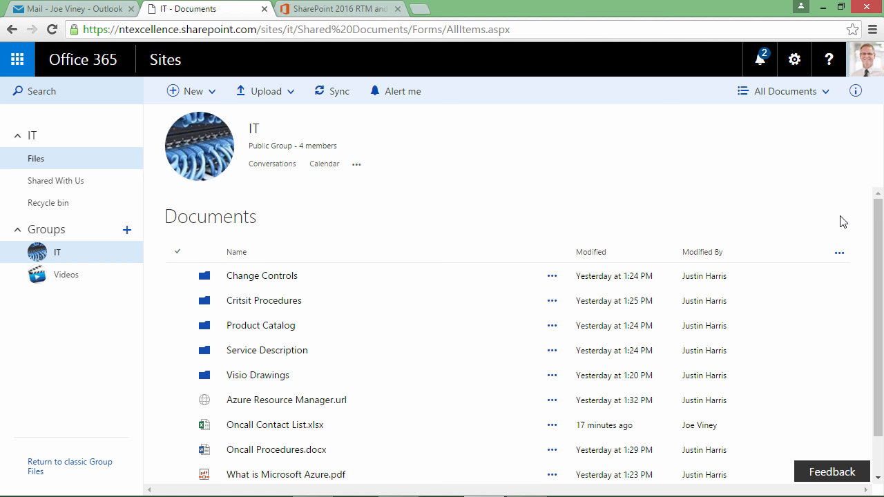
Step: Pin Oncall Contact List.xlsx, Oncall Procedures.docx and What is Microsoft Azure.pdf above the Documents list
{"action": "right_click", "coordinate": [297, 427]}
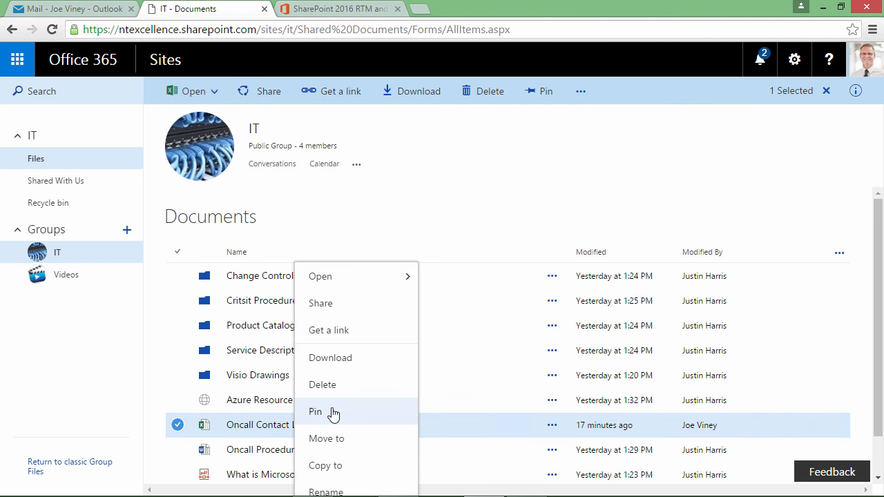
{"action": "left_click", "coordinate": [333, 414]}
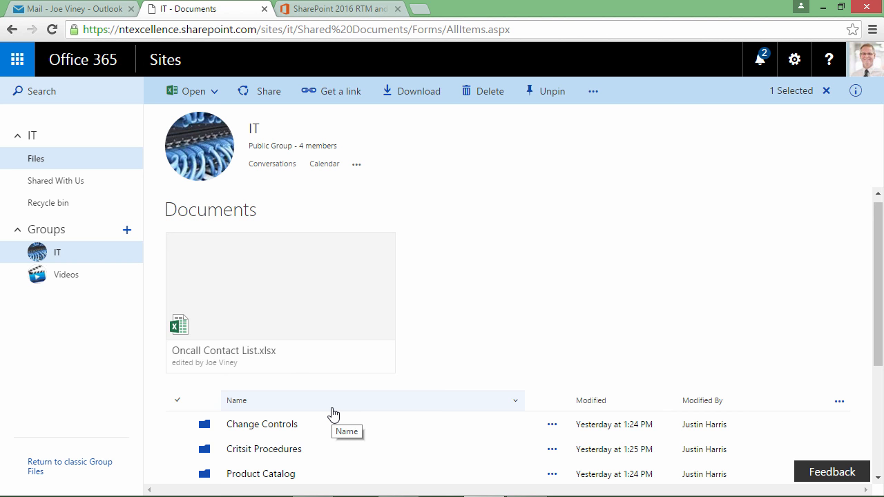
{"action": "scroll", "coordinate": [332, 413], "scroll_direction": "down", "scroll_amount": 3}
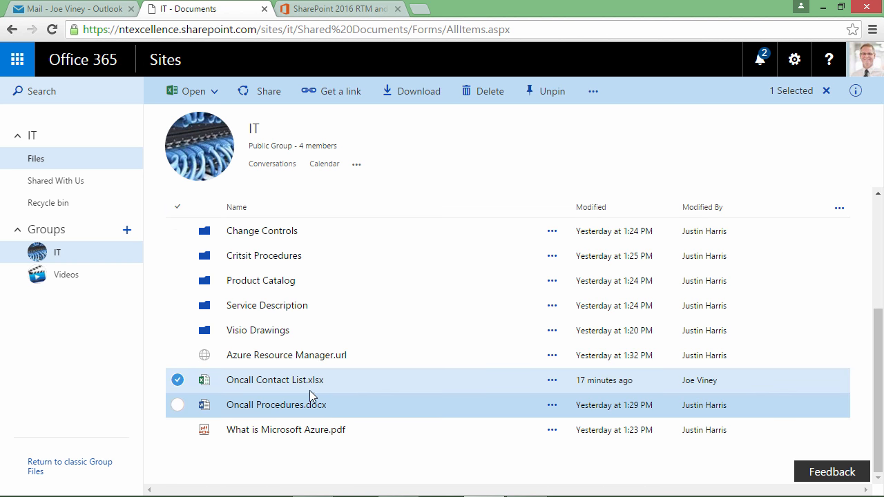
{"action": "right_click", "coordinate": [297, 405]}
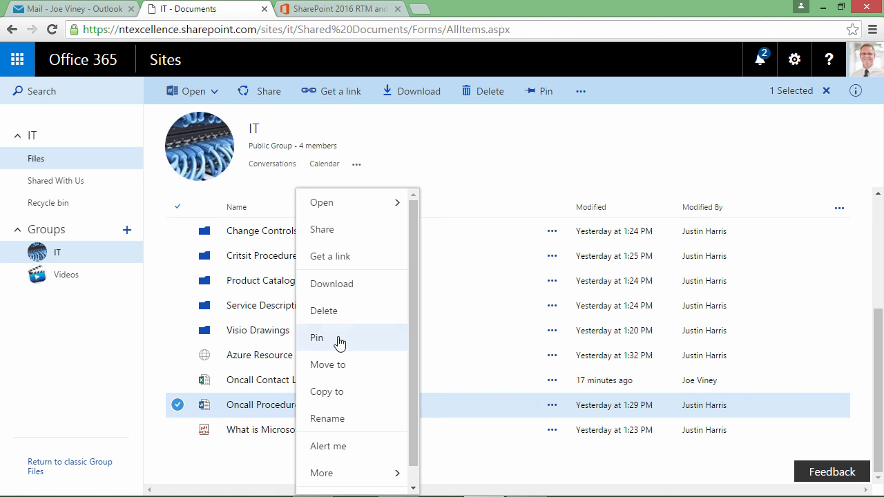
{"action": "left_click", "coordinate": [339, 336]}
{"action": "right_click", "coordinate": [300, 429]}
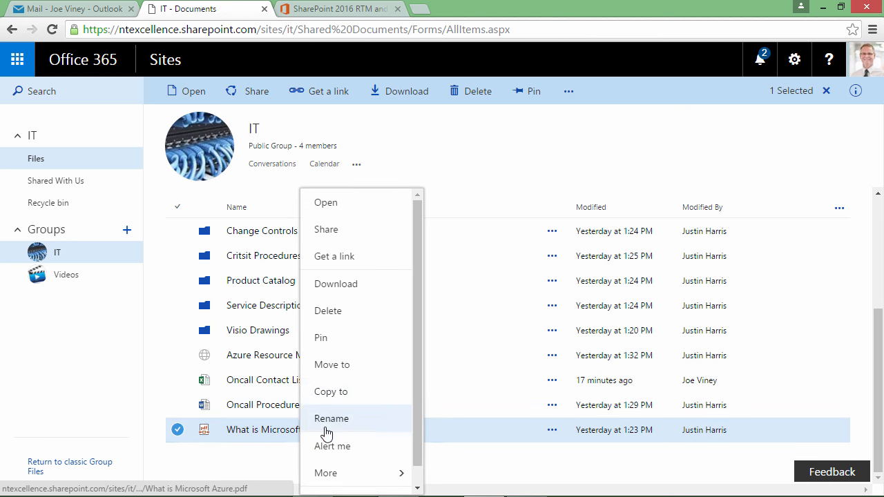
{"action": "left_click", "coordinate": [331, 341]}
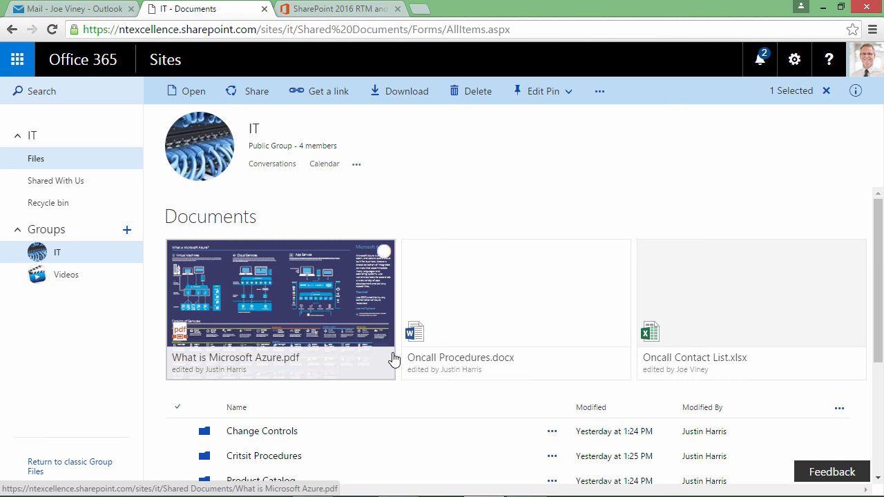
Step: Try to pin Azure Resource Manager.url as a fourth item and dismiss the resulting dialog
{"action": "scroll", "coordinate": [392, 357], "scroll_direction": "down", "scroll_amount": 3}
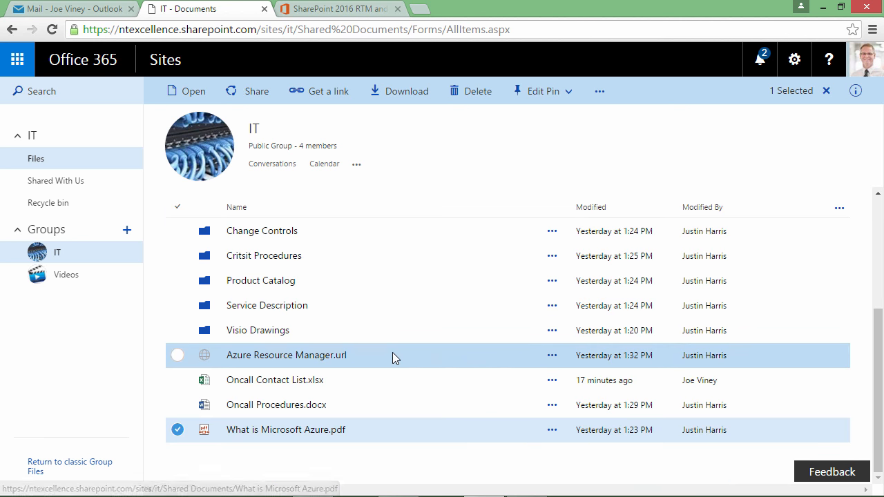
{"action": "left_click", "coordinate": [308, 357]}
{"action": "right_click", "coordinate": [308, 357]}
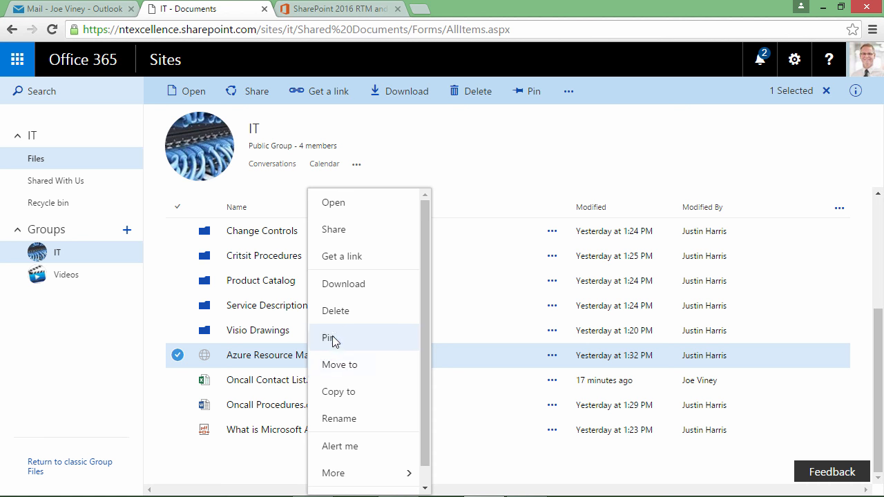
{"action": "left_click", "coordinate": [370, 334]}
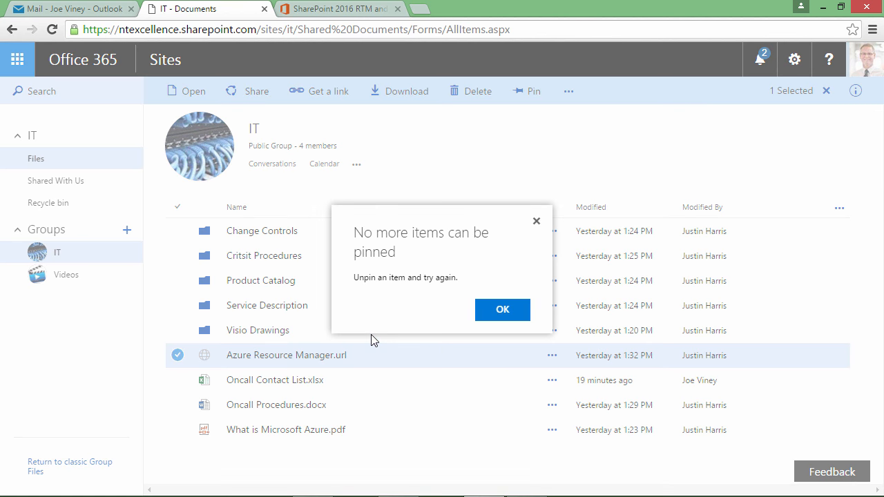
{"action": "left_click", "coordinate": [500, 312]}
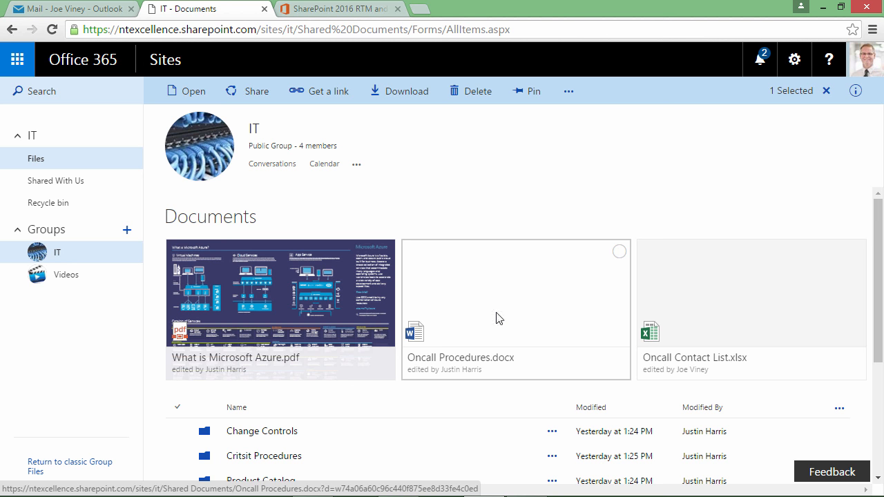
Step: Unpin Oncall Procedures.docx from the pinned documents
{"action": "right_click", "coordinate": [498, 319]}
{"action": "mouse_move", "coordinate": [499, 315]}
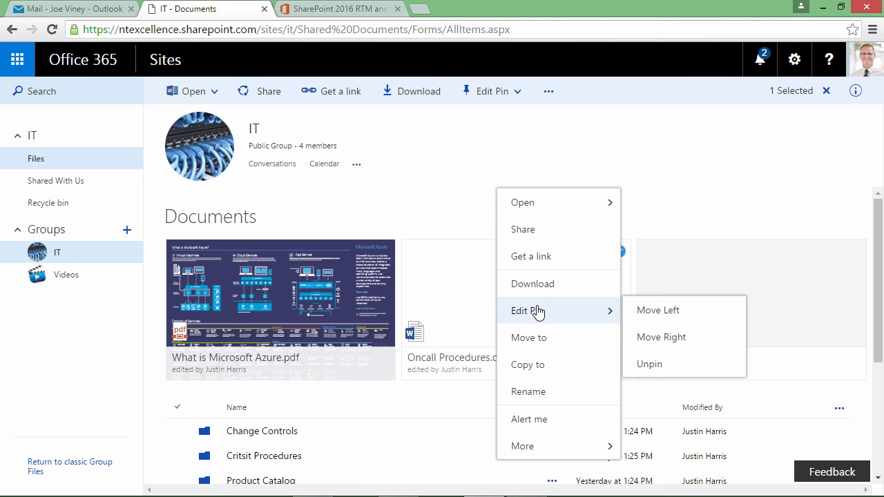
{"action": "left_click", "coordinate": [650, 364]}
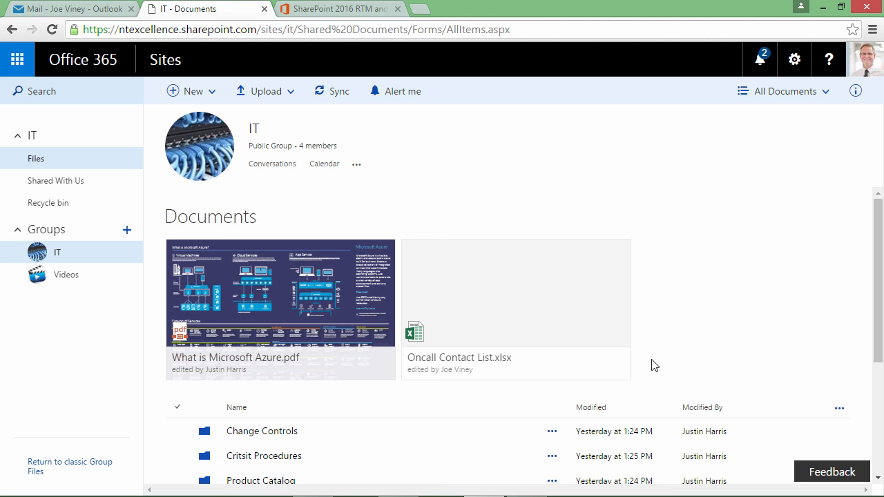
Step: Move the pinned Oncall Contact List.xlsx one place ahead so it precedes What is Microsoft Azure.pdf
{"action": "right_click", "coordinate": [607, 335]}
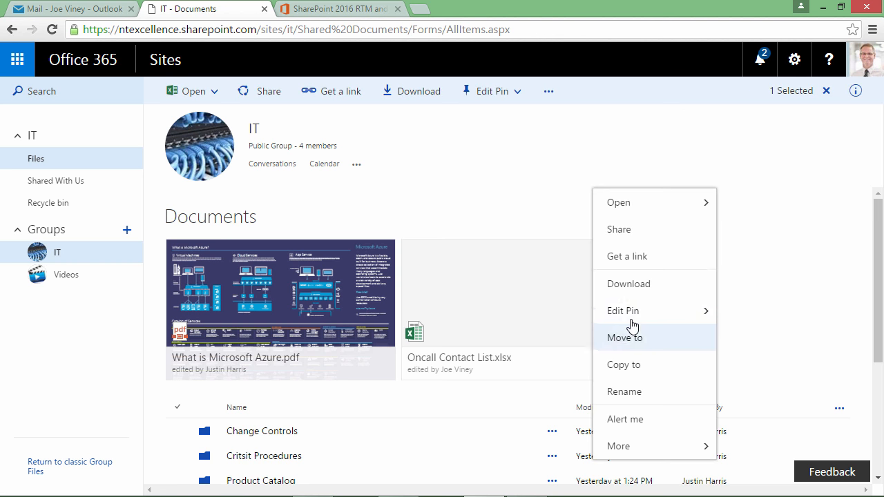
{"action": "mouse_move", "coordinate": [630, 313]}
{"action": "left_click", "coordinate": [730, 314]}
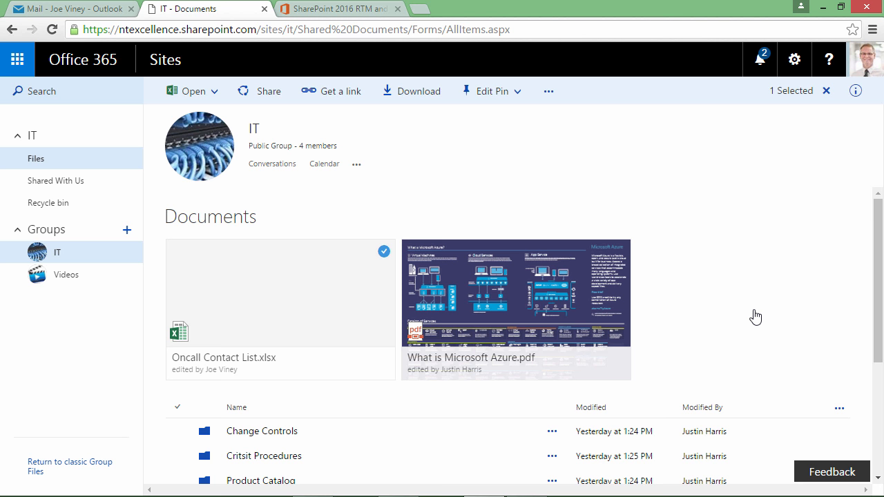
{"action": "scroll", "coordinate": [756, 316], "scroll_direction": "down", "scroll_amount": 1}
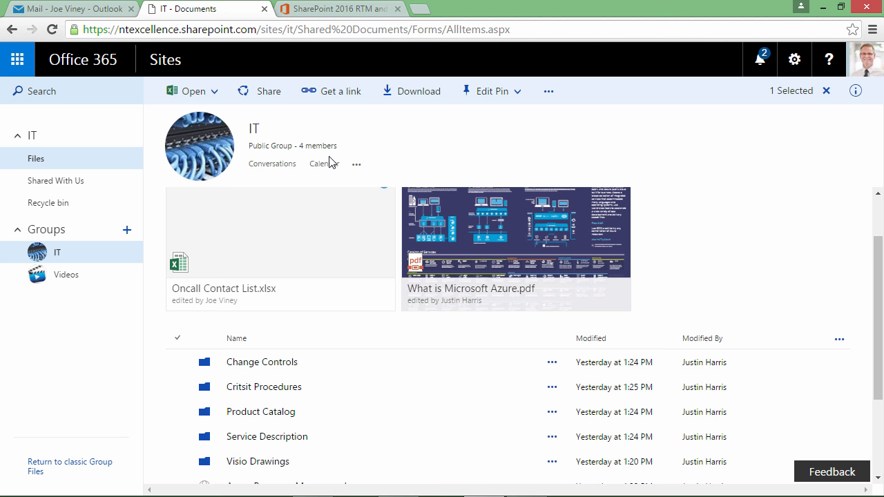
Step: Stop the Critsit Procedures folder from inheriting its parent's permissions and give it unique permissions
{"action": "right_click", "coordinate": [283, 386]}
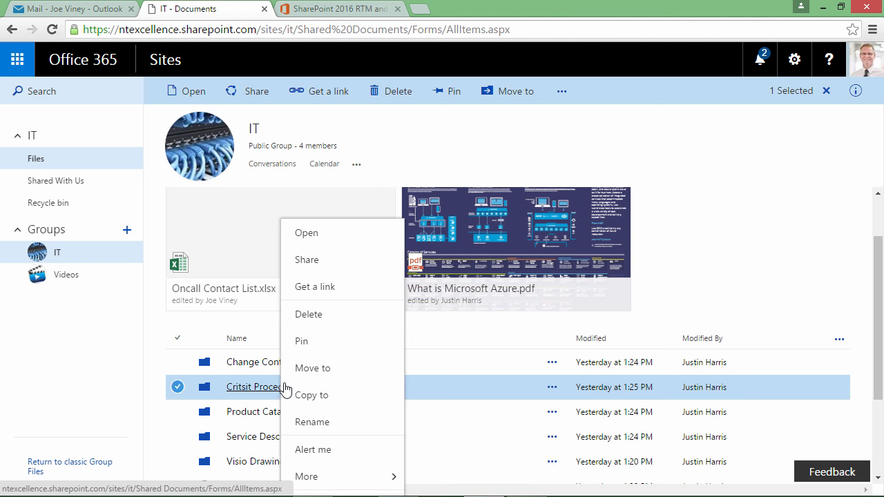
{"action": "left_click", "coordinate": [331, 268]}
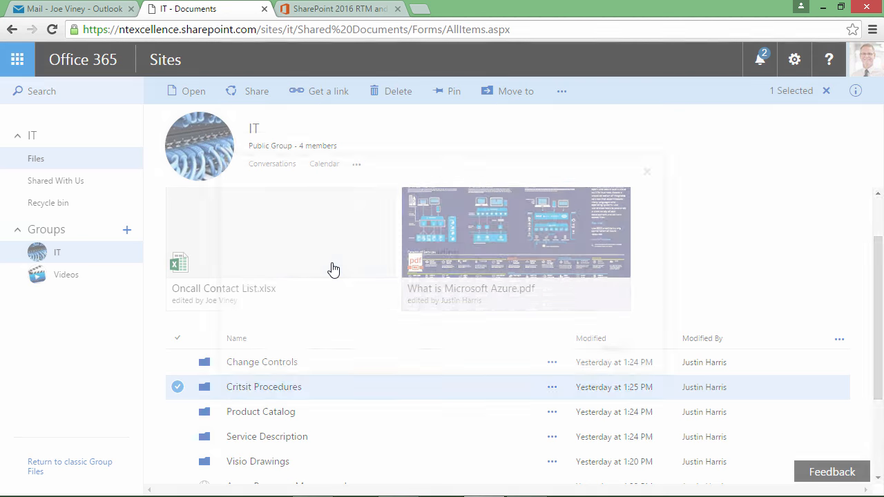
{"action": "left_click", "coordinate": [281, 268]}
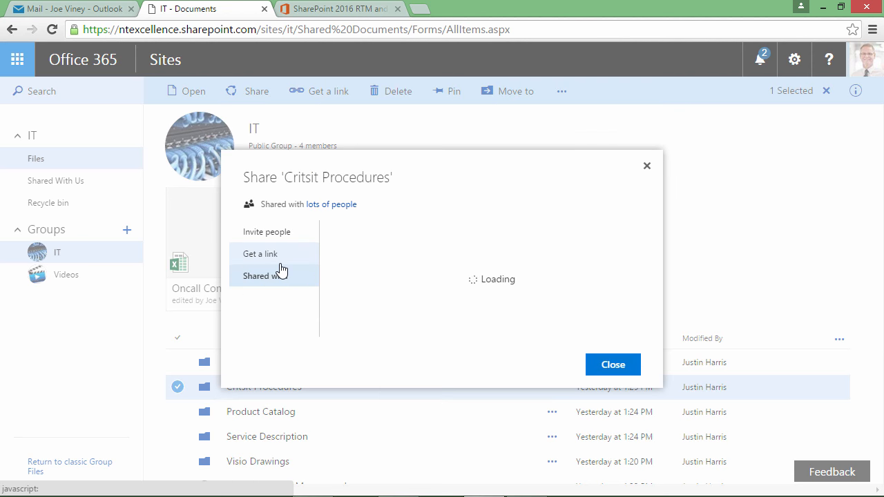
{"action": "left_click", "coordinate": [445, 362]}
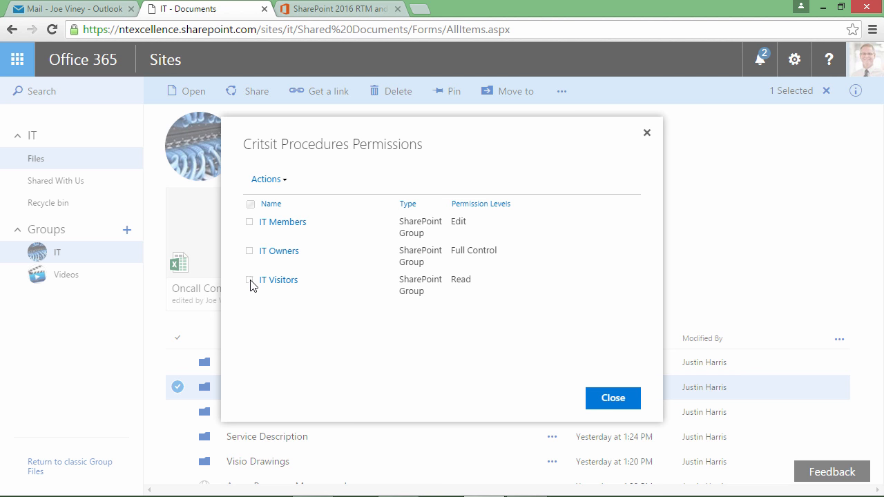
{"action": "left_click", "coordinate": [282, 179]}
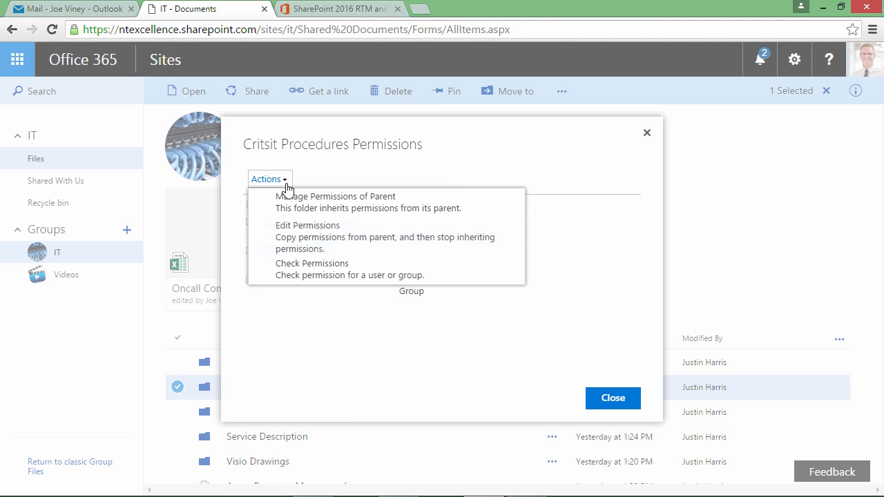
{"action": "left_click", "coordinate": [304, 238]}
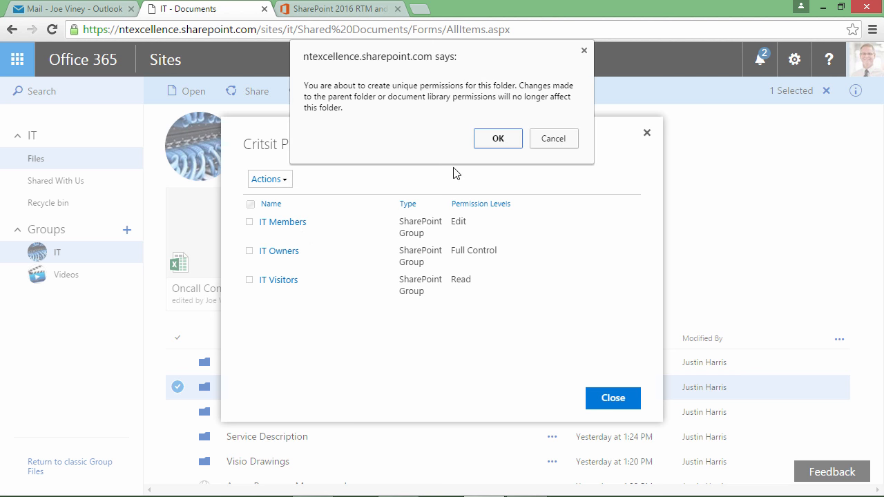
{"action": "left_click", "coordinate": [502, 143]}
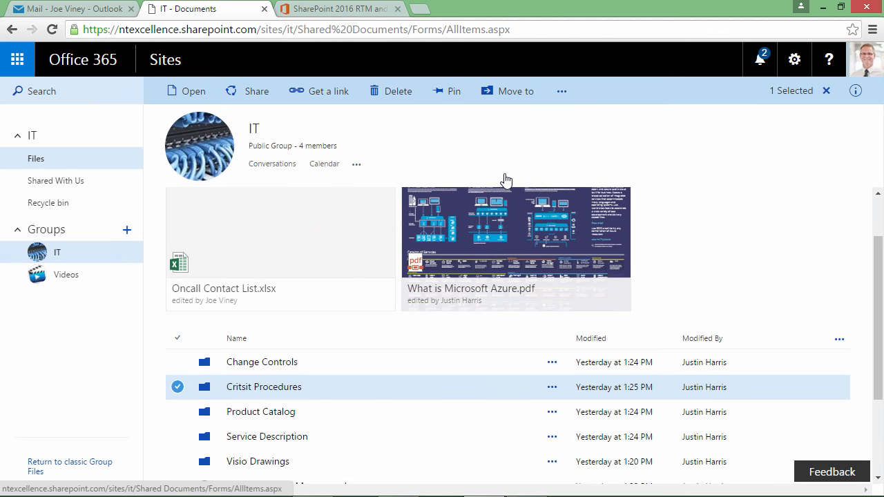
Step: Remove the IT Visitors group's permissions from the Critsit Procedures folder
{"action": "right_click", "coordinate": [270, 392]}
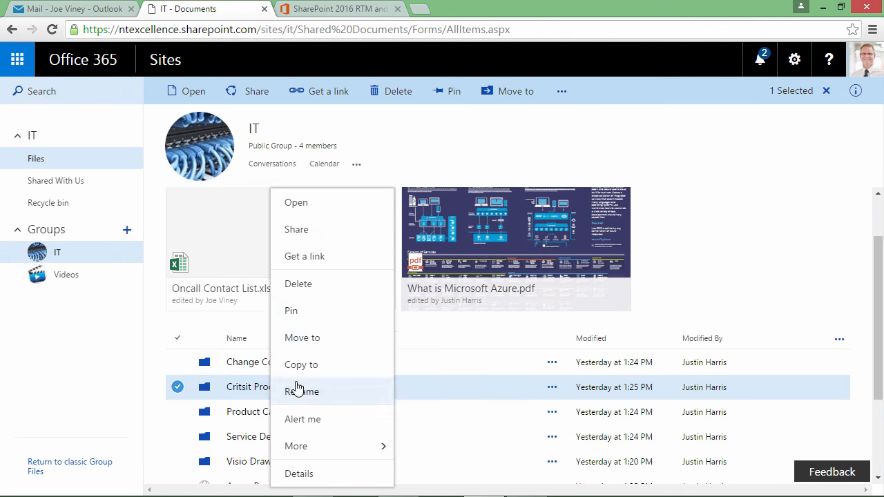
{"action": "left_click", "coordinate": [306, 233]}
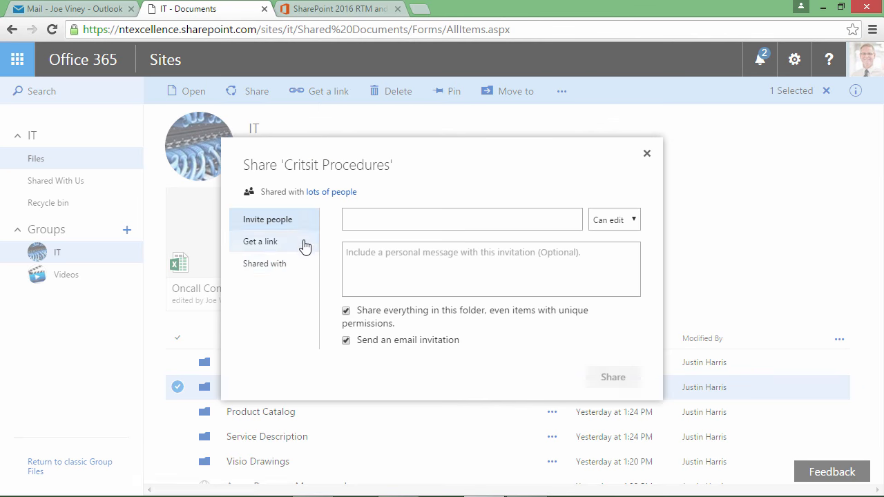
{"action": "left_click", "coordinate": [265, 246]}
{"action": "left_click", "coordinate": [436, 360]}
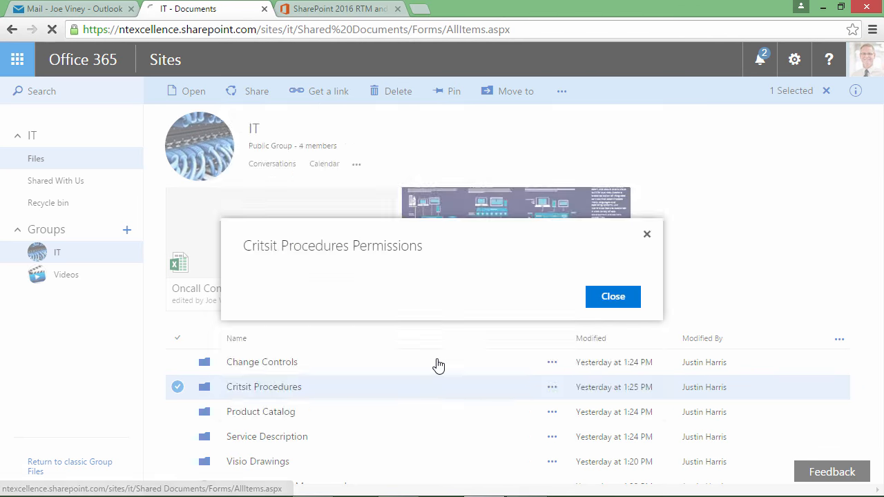
{"action": "left_click", "coordinate": [253, 280]}
{"action": "left_click", "coordinate": [321, 179]}
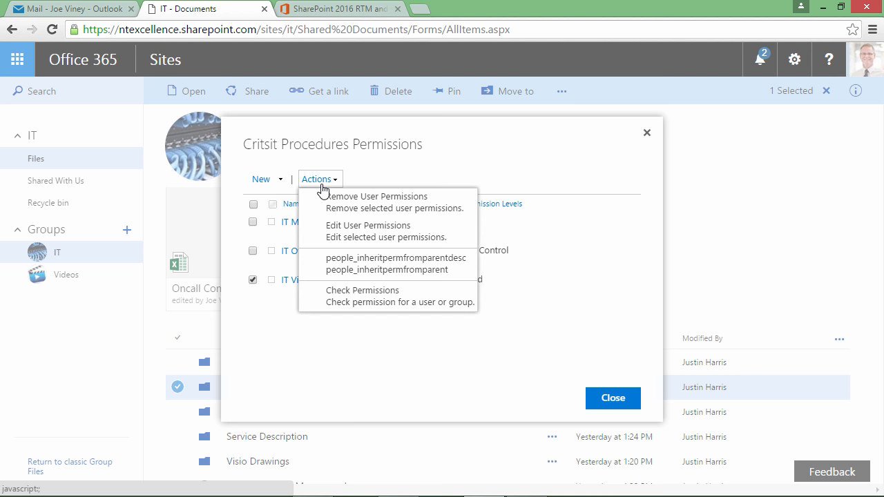
{"action": "left_click", "coordinate": [350, 197]}
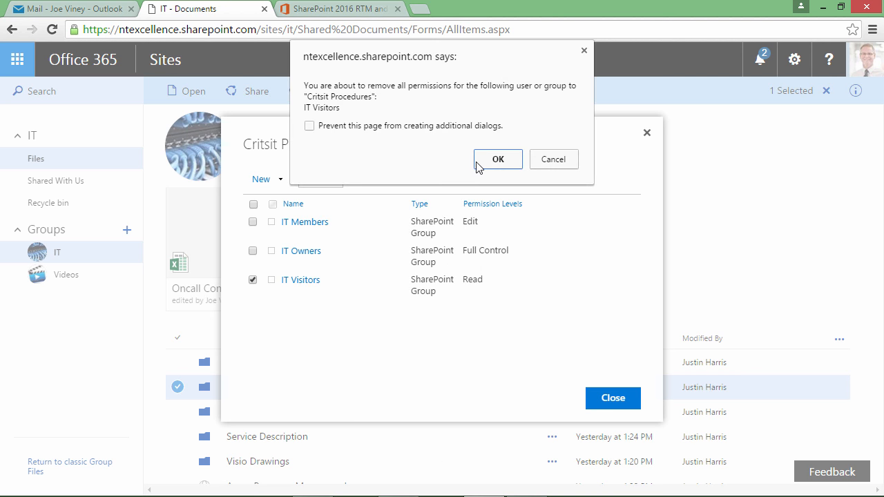
{"action": "left_click", "coordinate": [488, 166]}
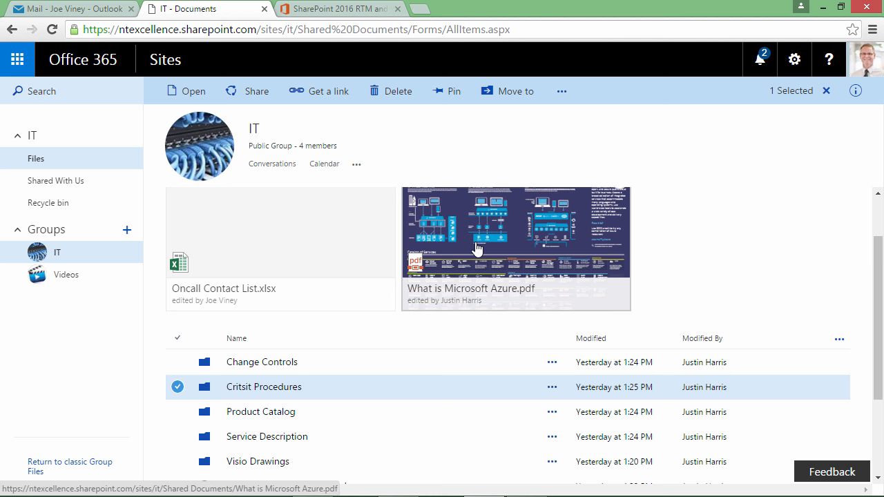
Step: Reopen the advanced permissions of the Critsit Procedures folder to check which groups have access
{"action": "right_click", "coordinate": [266, 389]}
{"action": "left_click", "coordinate": [304, 229]}
{"action": "left_click", "coordinate": [304, 276]}
{"action": "left_click", "coordinate": [444, 362]}
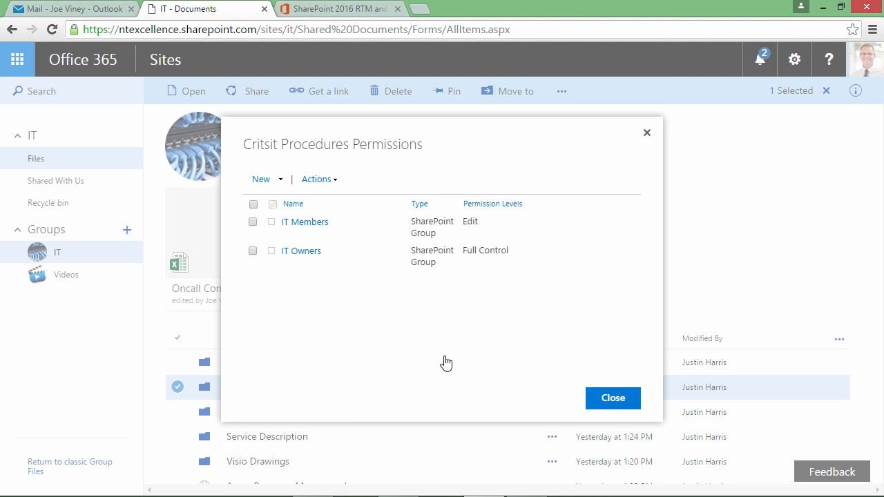
Step: In the Office 365 admin center, switch the update release setting to First release for Select people and open the people selection
{"action": "scroll", "coordinate": [99, 339], "scroll_direction": "down", "scroll_amount": 1}
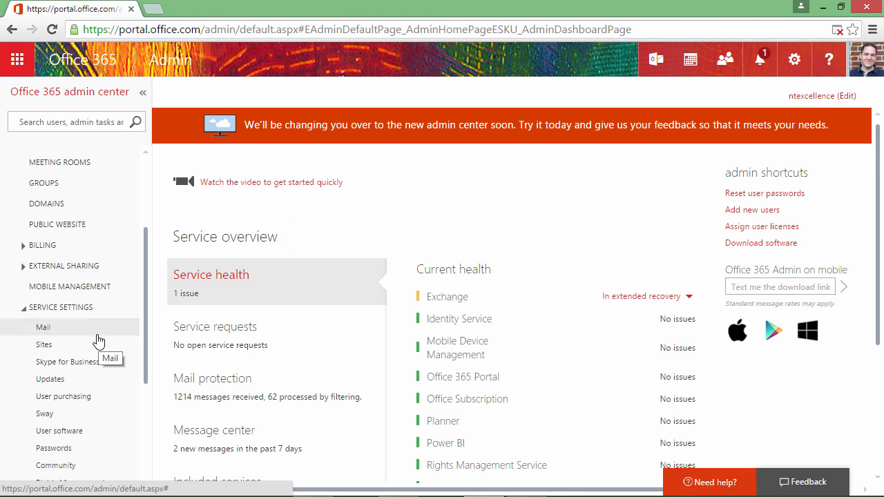
{"action": "left_click", "coordinate": [57, 380]}
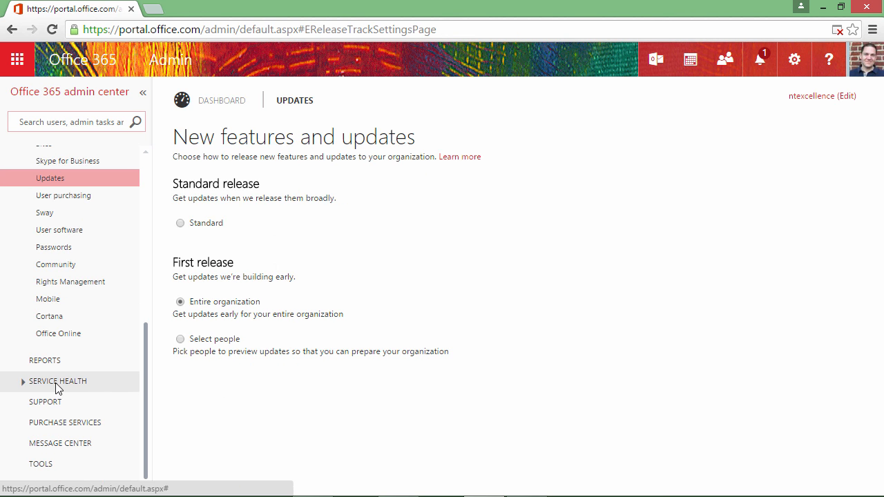
{"action": "left_click", "coordinate": [180, 340]}
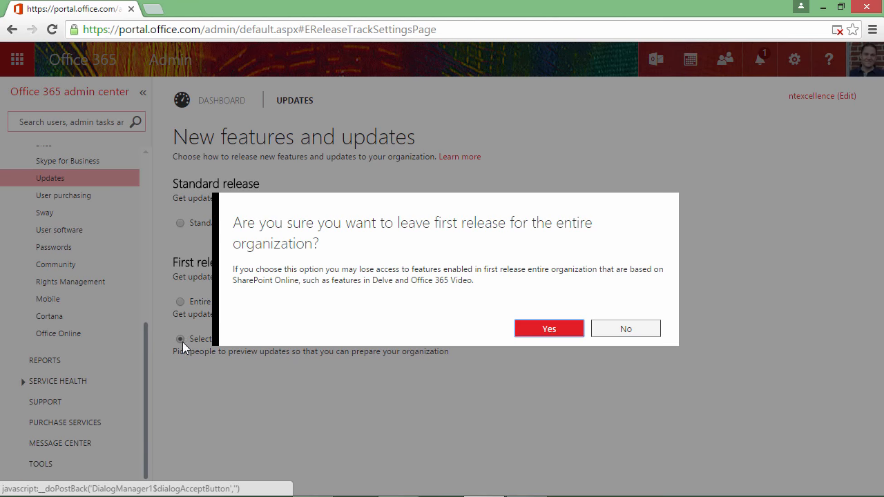
{"action": "left_click", "coordinate": [549, 329]}
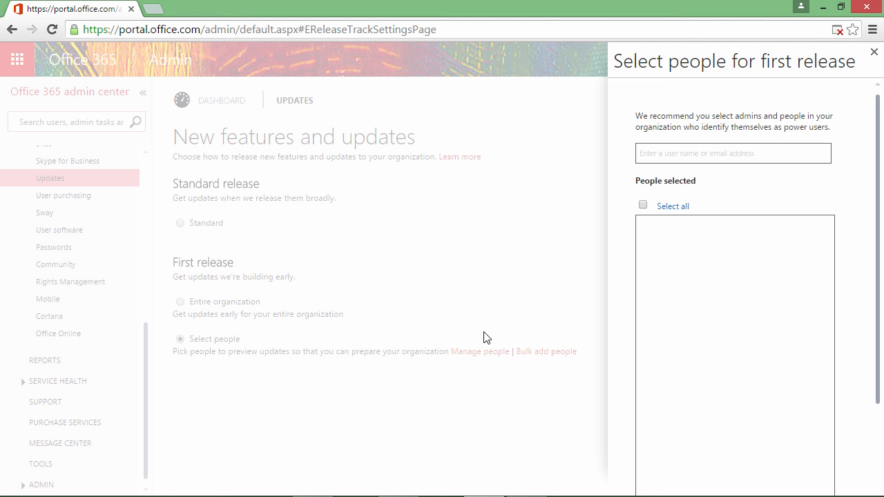
{"action": "scroll", "coordinate": [720, 283], "scroll_direction": "down", "scroll_amount": 2}
{"action": "scroll", "coordinate": [721, 283], "scroll_direction": "up", "scroll_amount": 2}
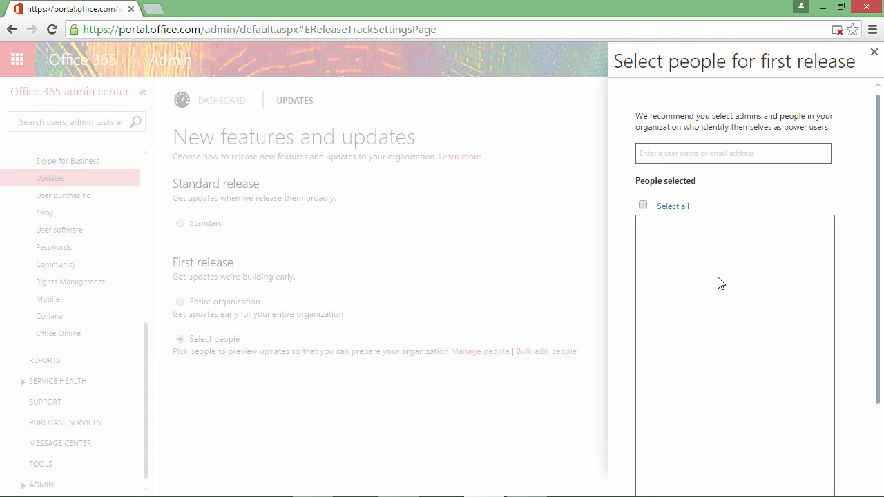